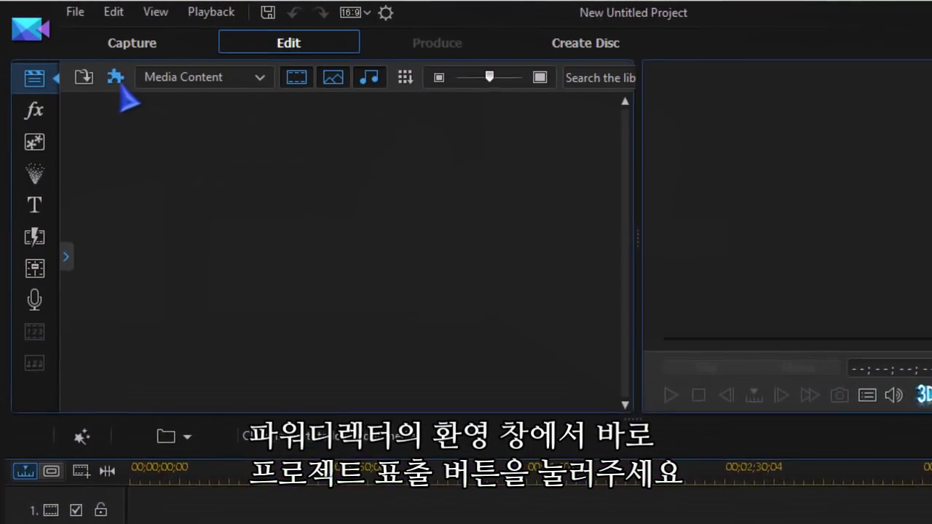
Enter the full editor and open the plug-in menu of add-on creation tools
click(85, 56)
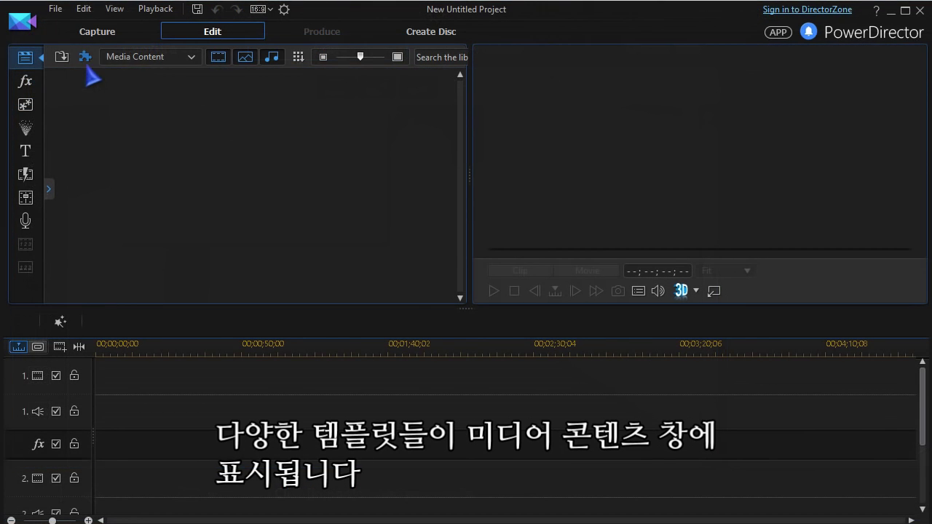
Choose Express Project, move its intro window out of the way, and browse the template list
click(85, 59)
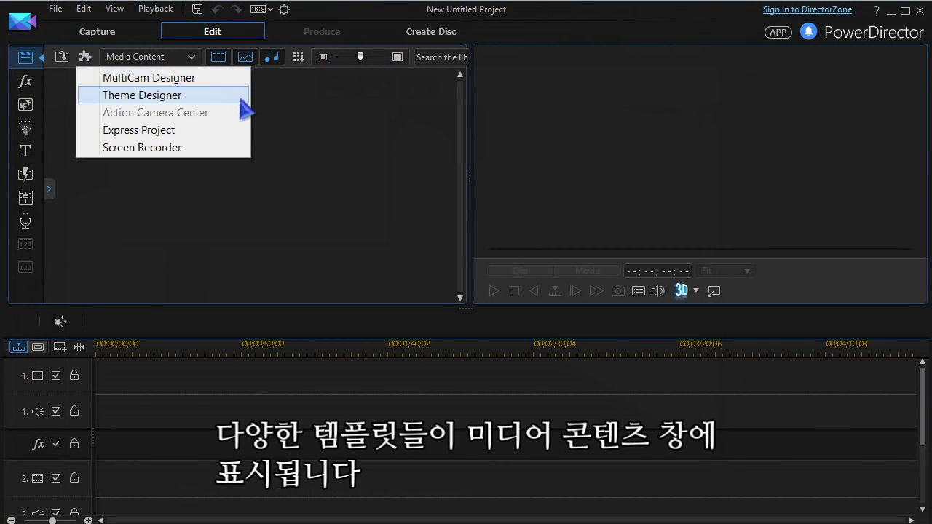
click(241, 131)
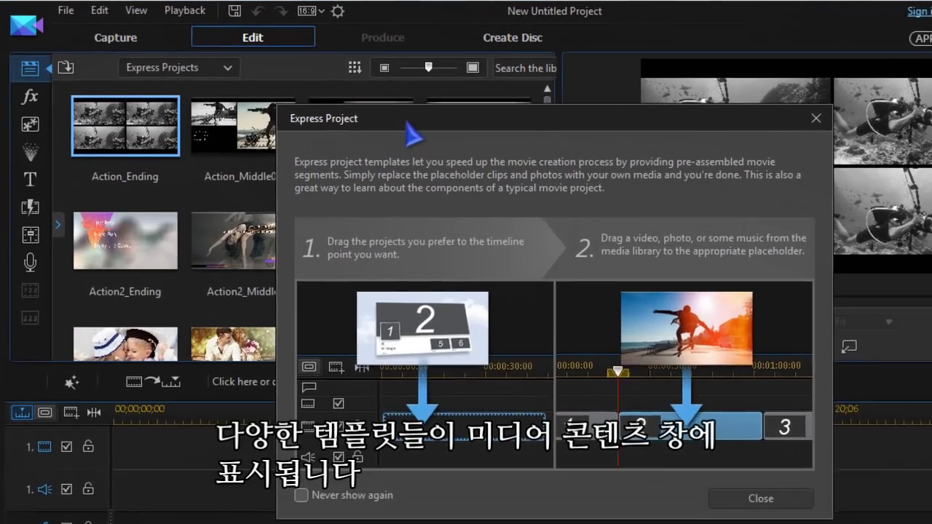
drag(350, 127, 567, 129)
drag(669, 154, 702, 154)
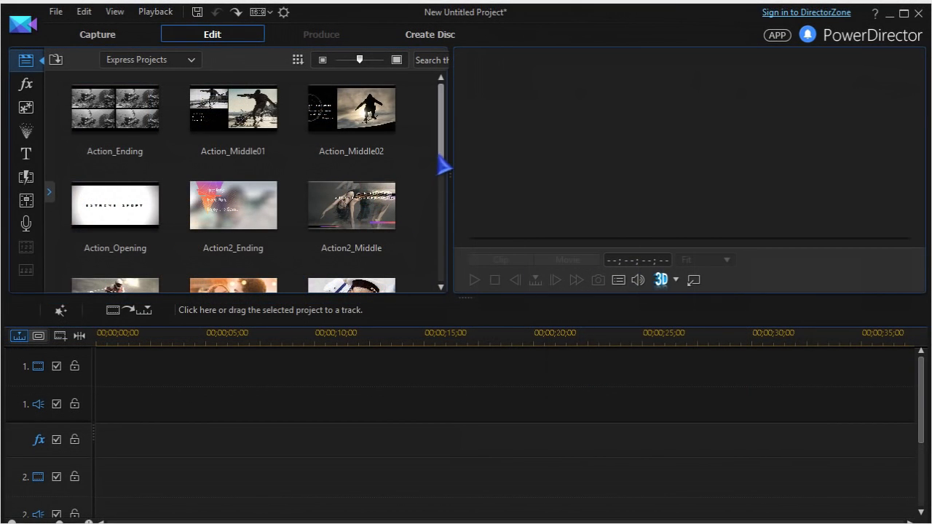
drag(444, 171, 466, 281)
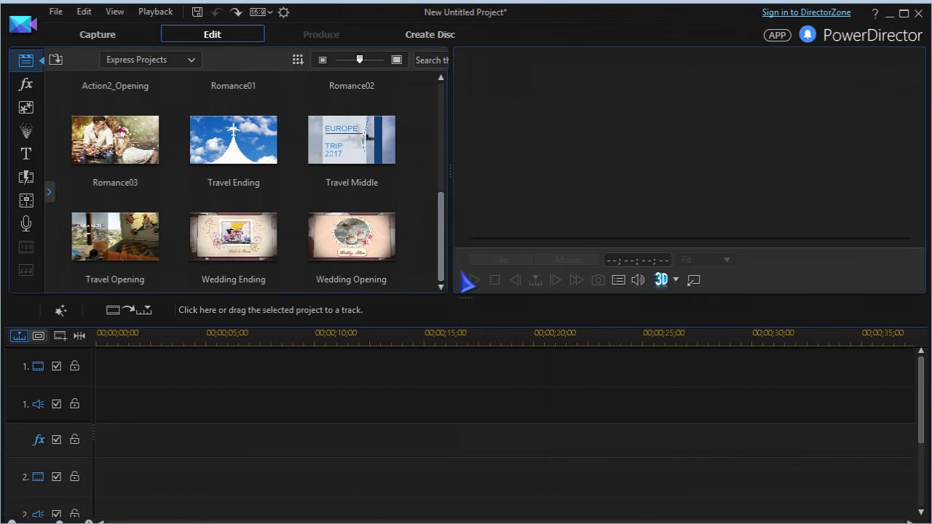
drag(466, 280, 448, 206)
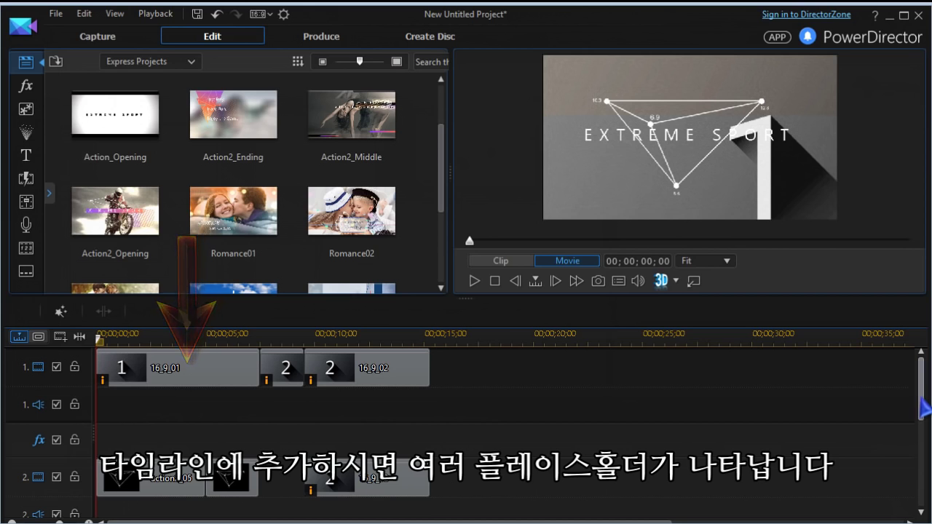
Scroll through the EXTREME SPORT template's tracks and play it back to preview
scroll(923, 410, down, 1)
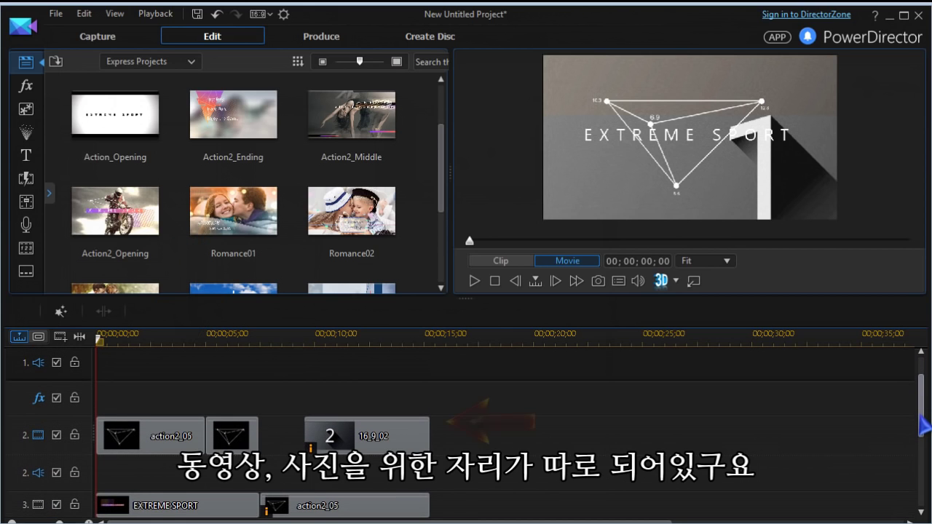
drag(925, 426, 925, 468)
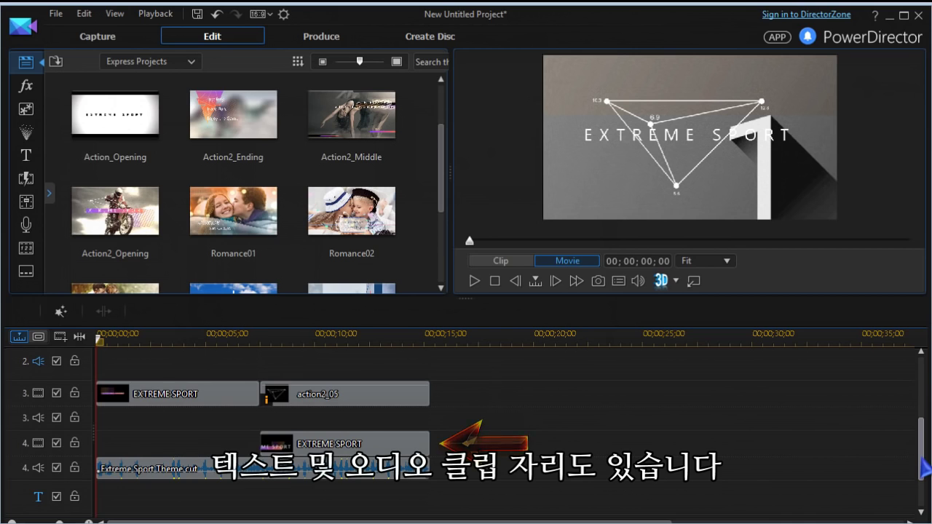
drag(925, 472, 925, 477)
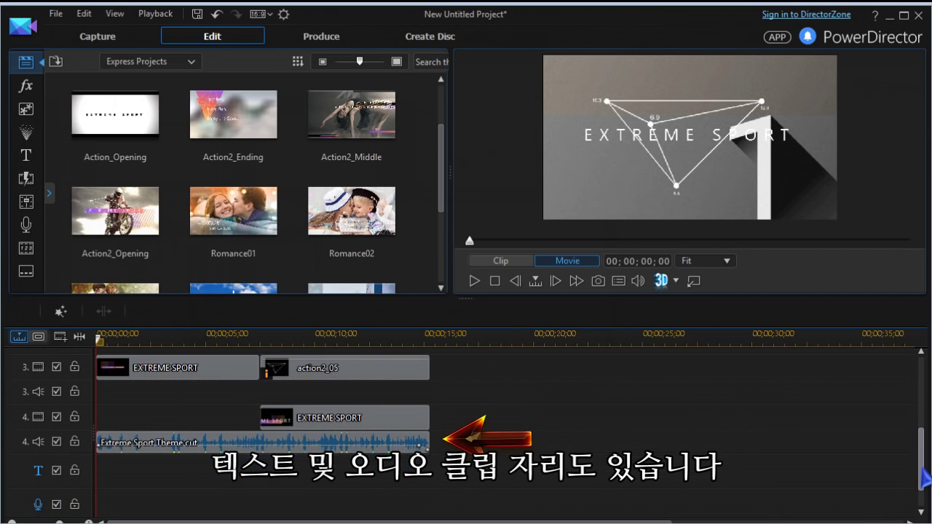
drag(925, 479, 923, 415)
click(474, 281)
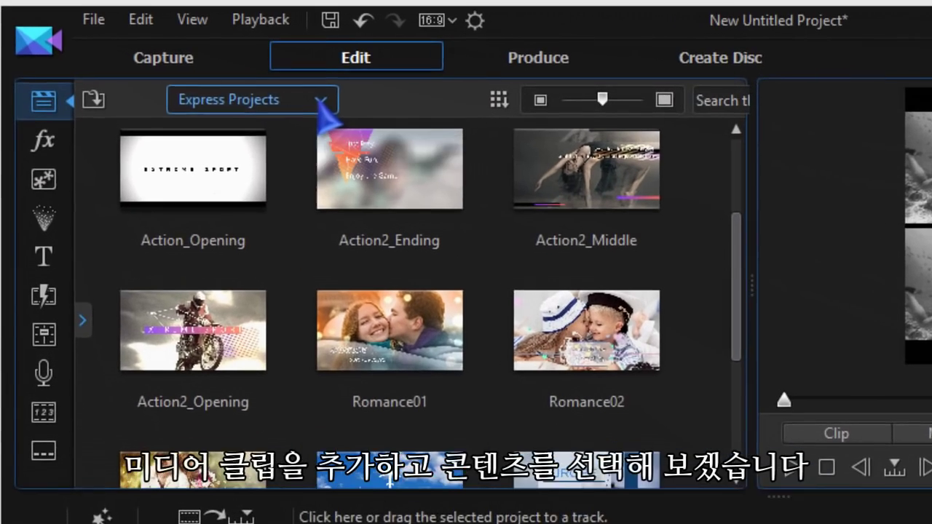
Switch the library to Media Content to show the kayak clip 2.mp4
click(285, 91)
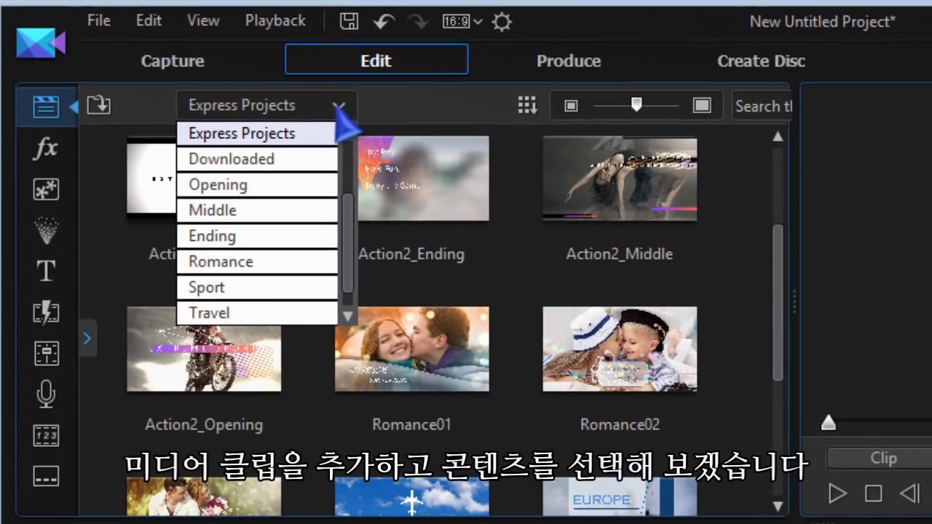
drag(353, 227, 348, 144)
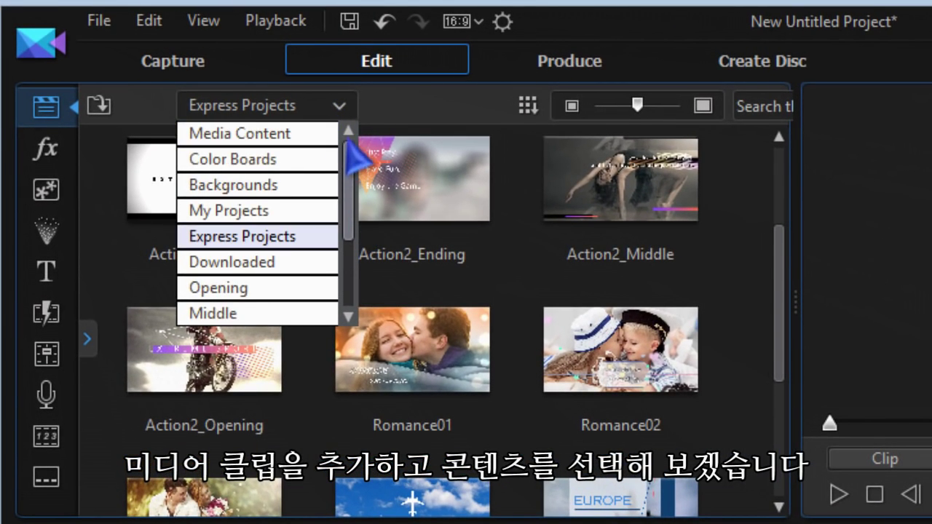
click(293, 135)
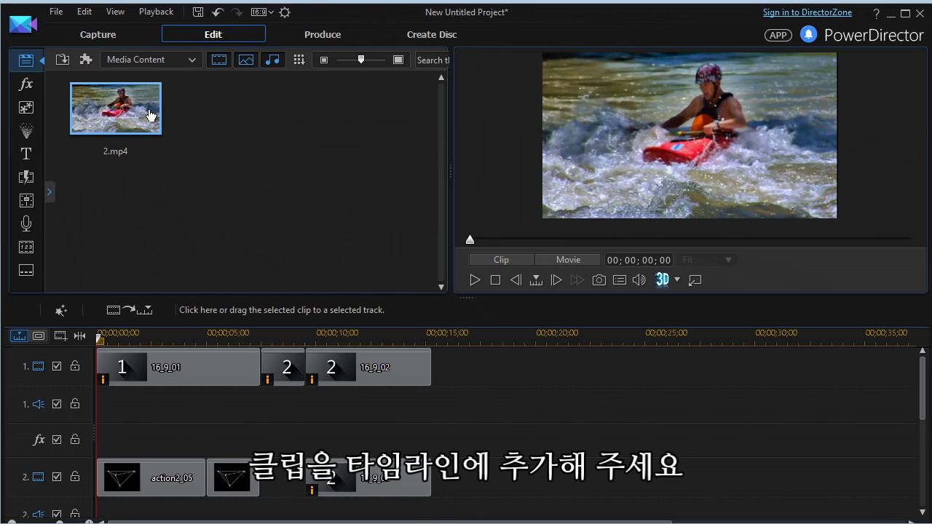
Drag the kayak clip 2.mp4 onto placeholder 1 on track 1
drag(140, 113, 149, 357)
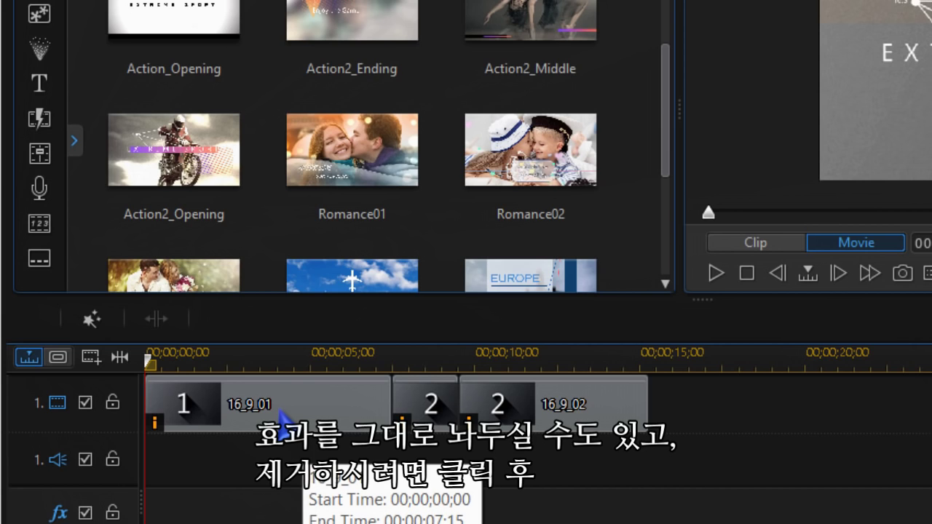
Turn off the Black and White effect on placeholder clip 16_9_01
click(284, 419)
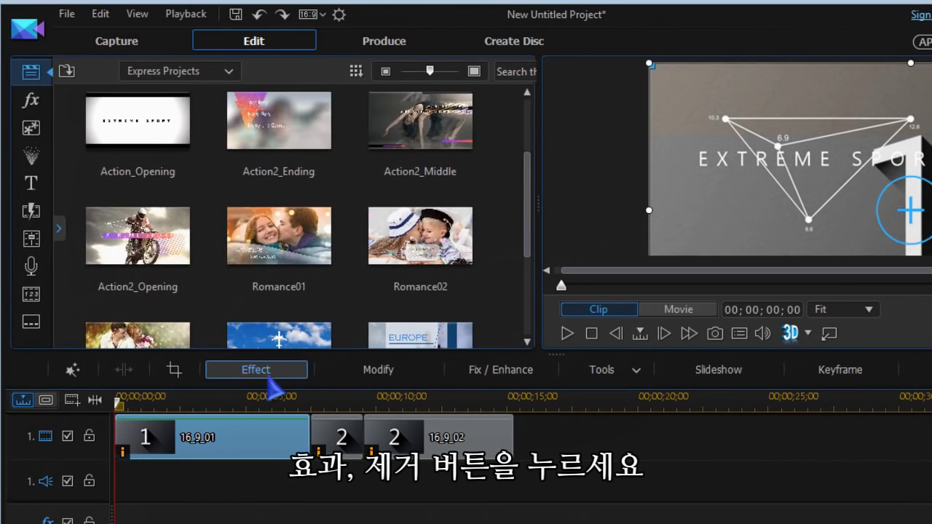
click(342, 322)
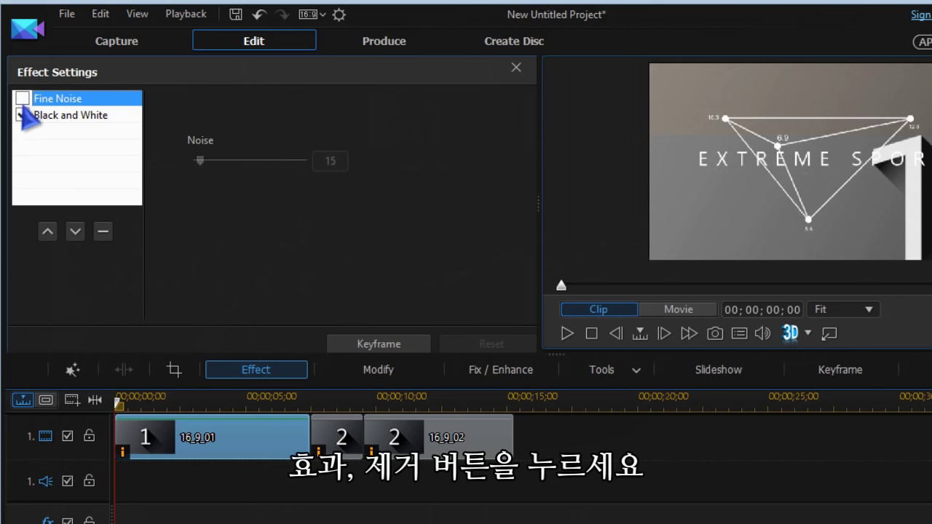
click(23, 115)
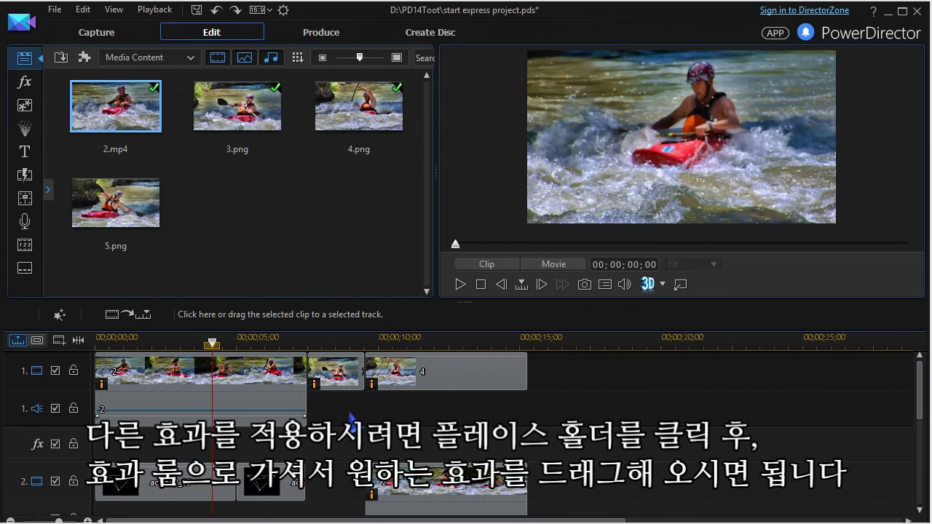
Apply the NewBlue Gradient Tint video effect to the first kayak clip on track 1
click(231, 389)
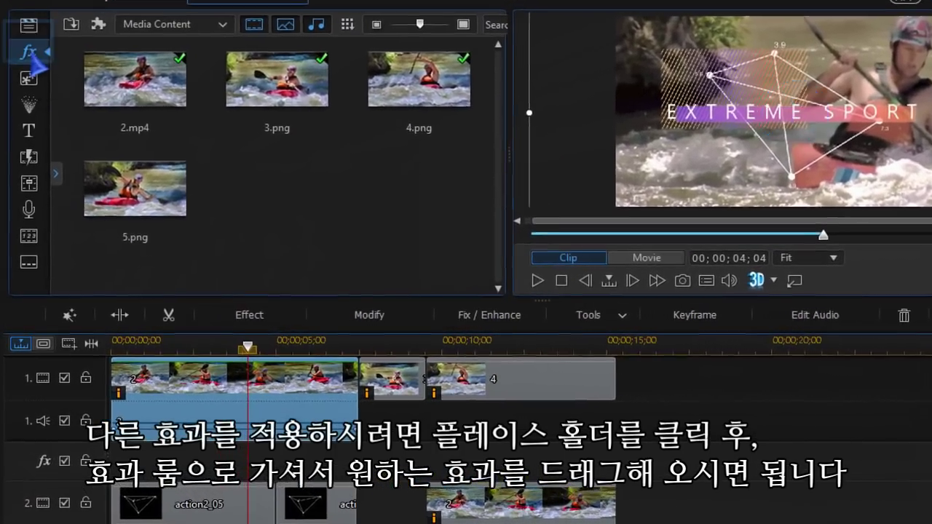
click(25, 77)
drag(514, 132, 531, 197)
drag(443, 121, 269, 399)
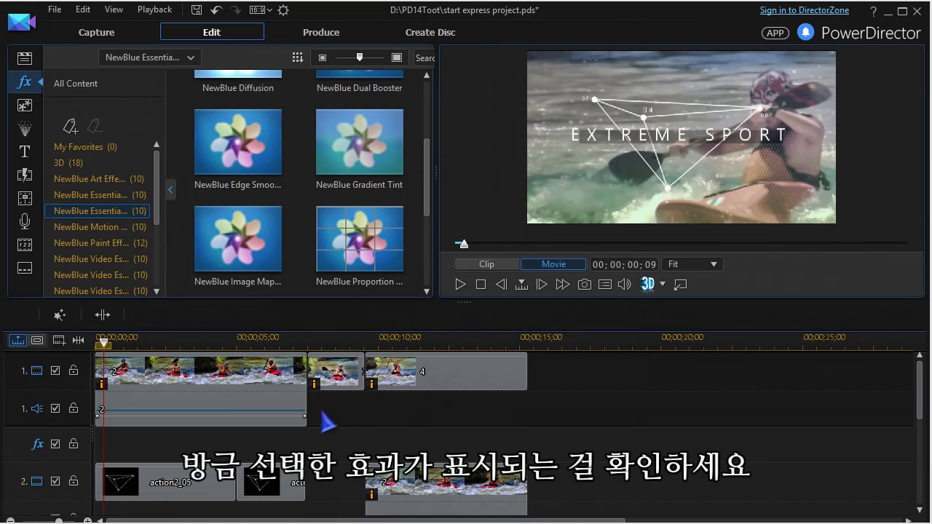
Review the Gradient Tint keyframes in the clip's Effect Settings, then close the panel
click(215, 375)
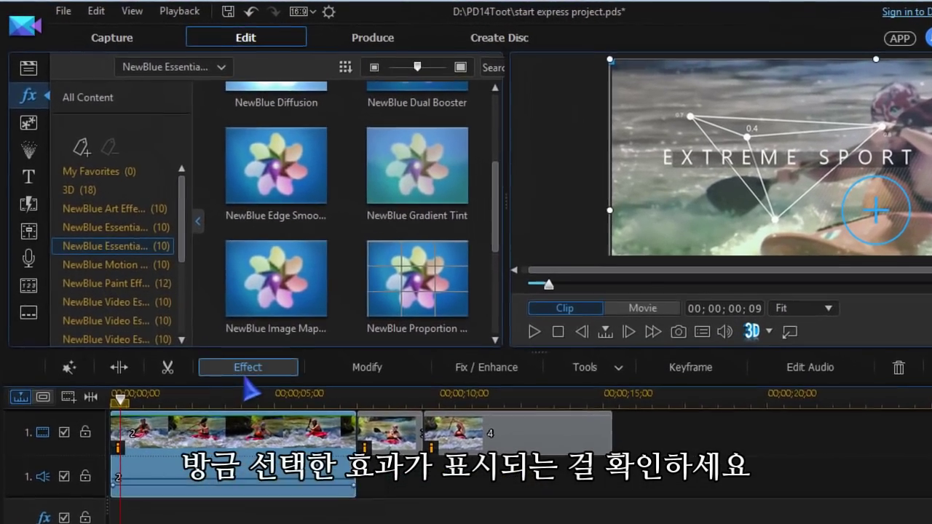
click(247, 368)
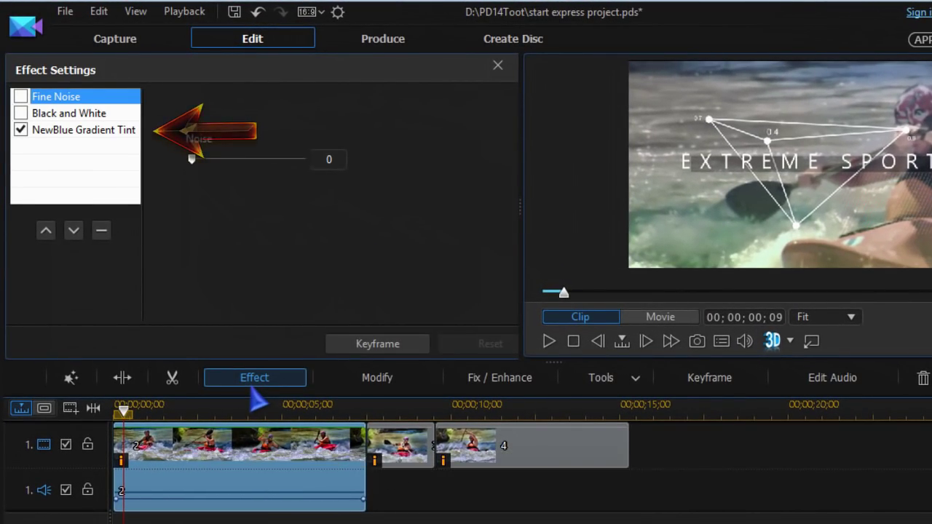
click(375, 348)
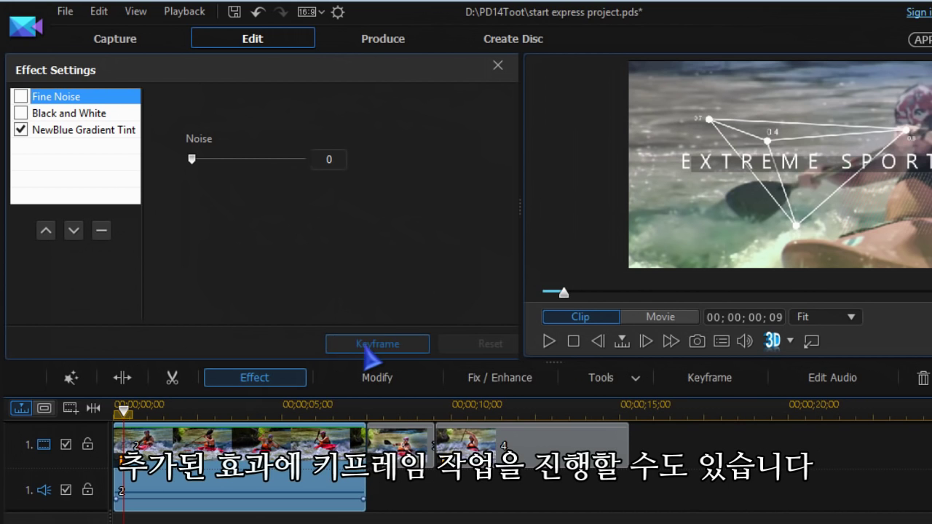
drag(258, 308, 266, 230)
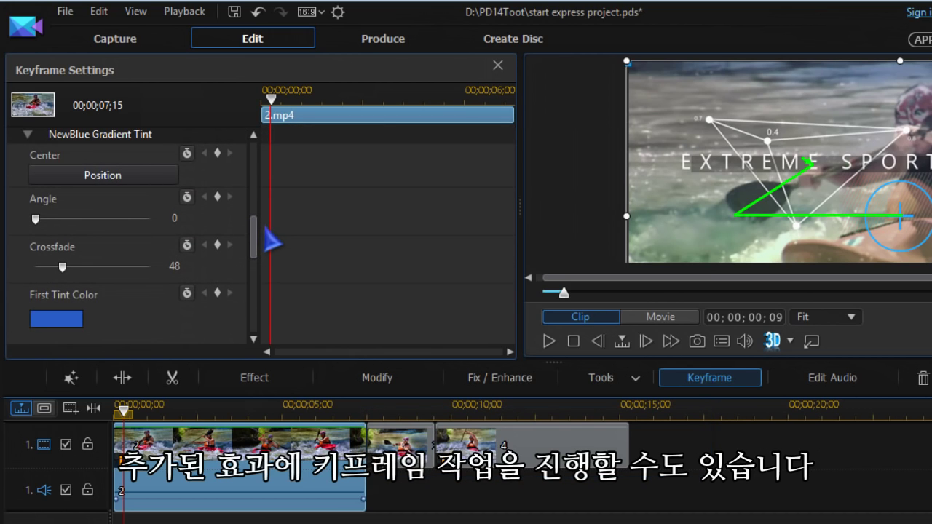
drag(262, 240, 262, 288)
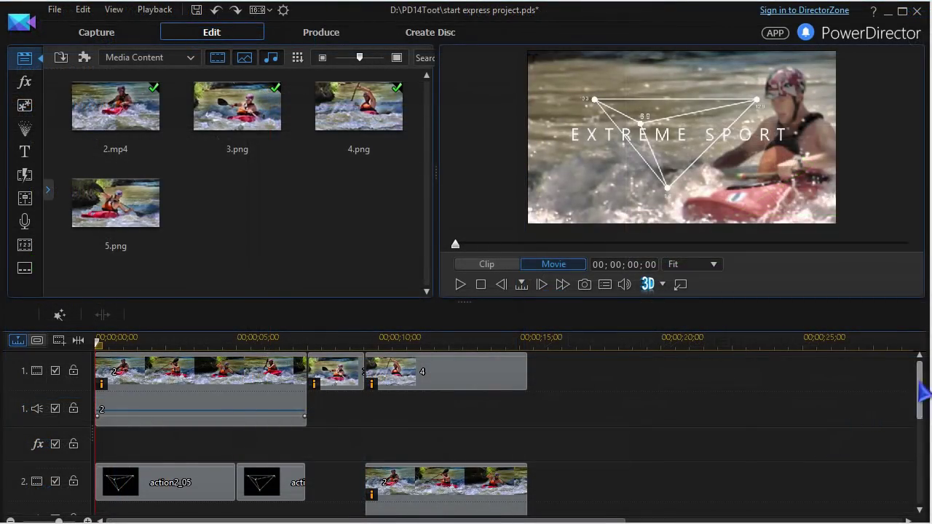
Delete the action2_05 clips on track 2 and the track-3 clip, leaving gaps
scroll(919, 394, down, 2)
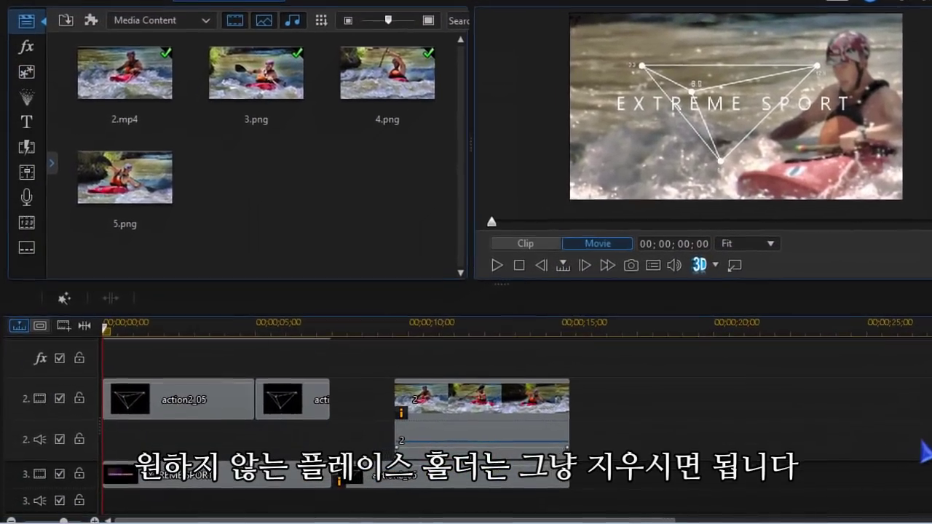
click(233, 408)
ctrl+click(273, 405)
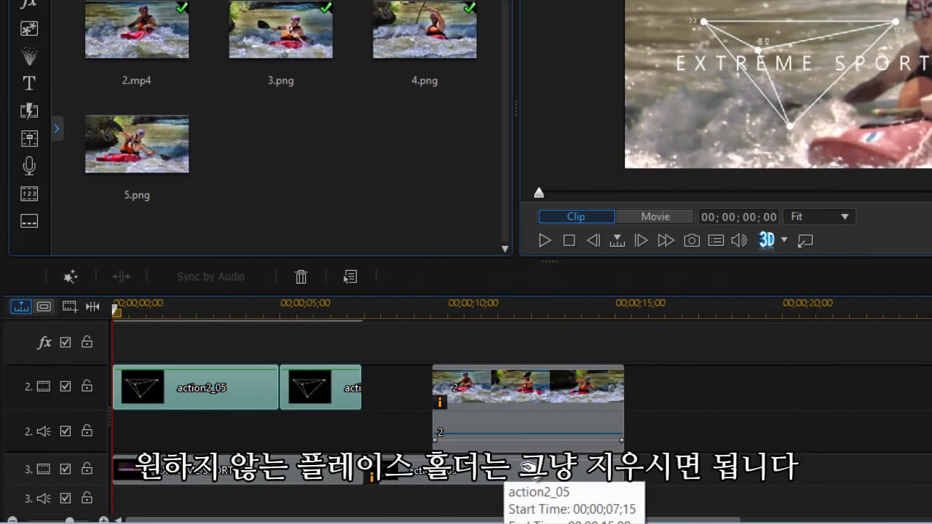
ctrl+click(532, 467)
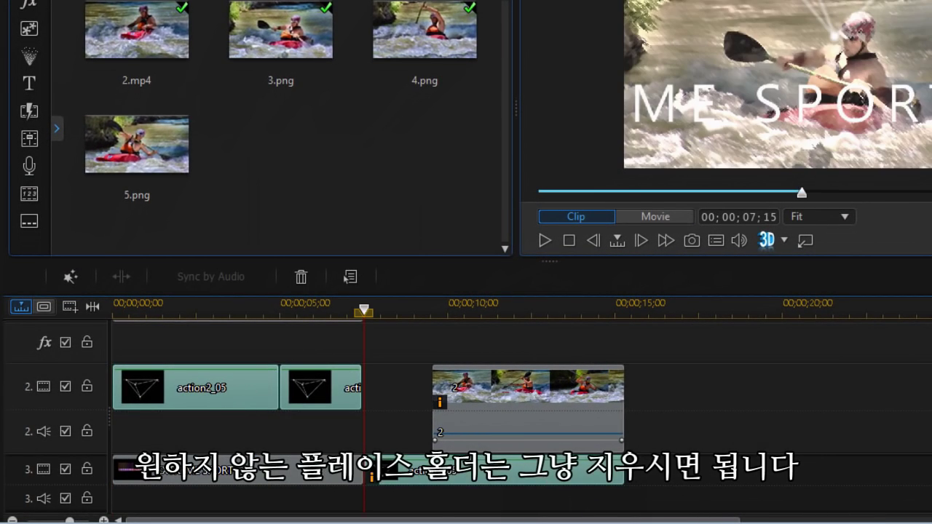
key(Delete)
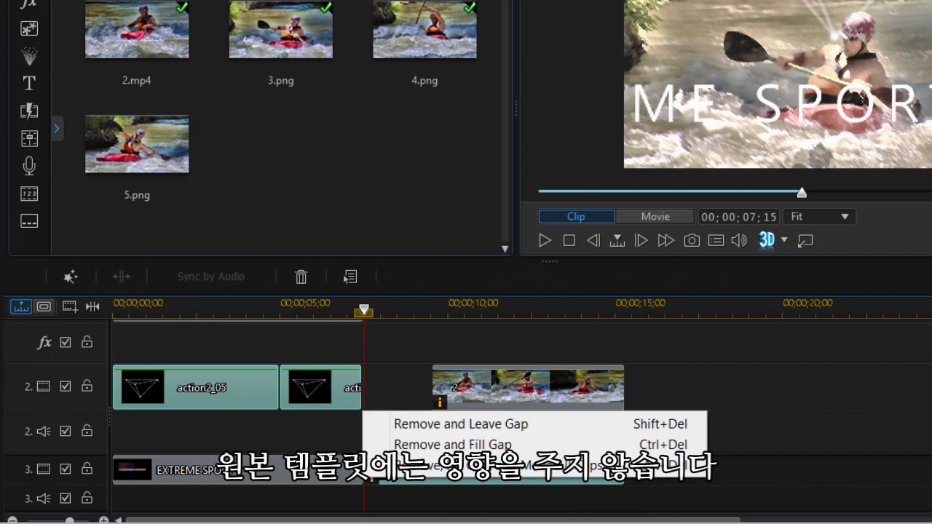
click(528, 424)
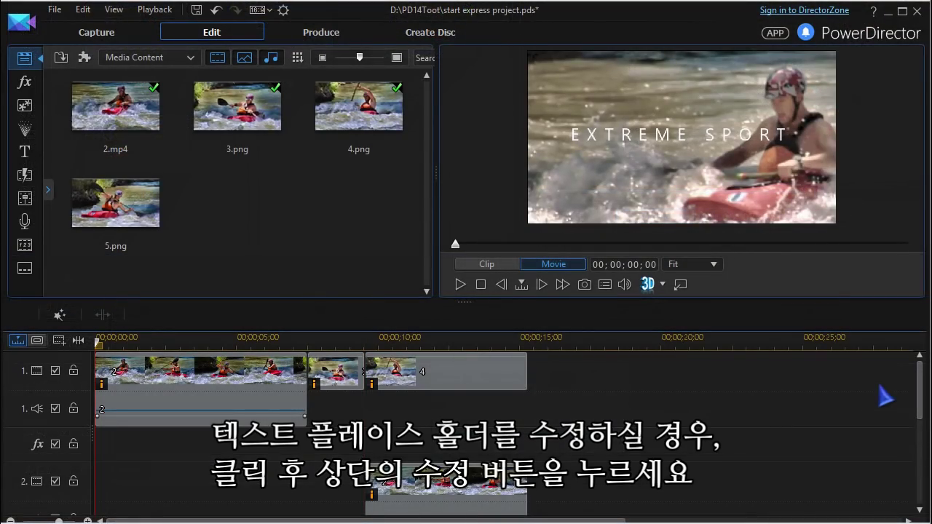
scroll(907, 393, down, 3)
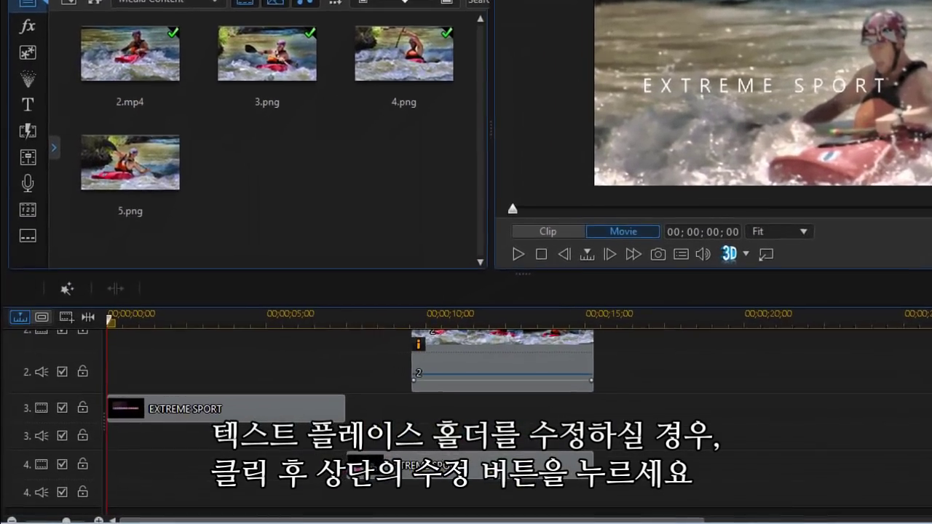
click(190, 402)
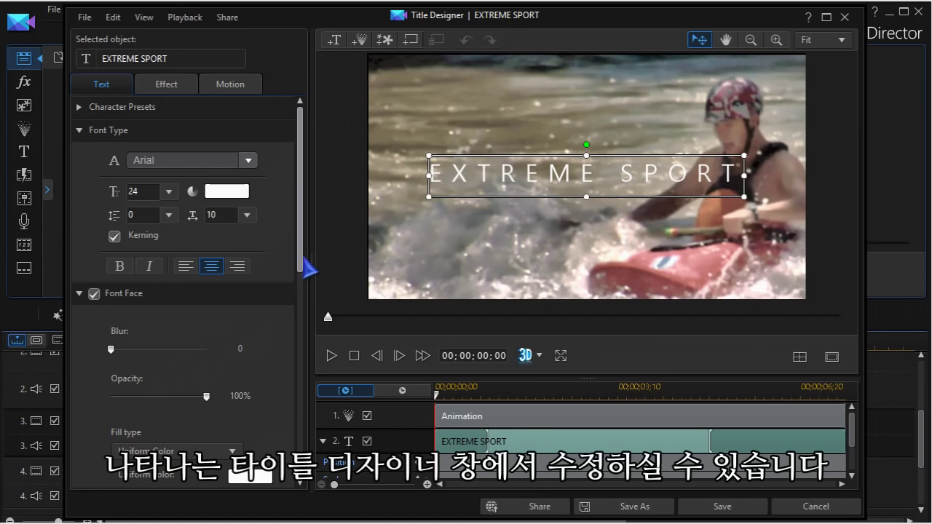
mouse_move(306, 270)
mouse_down()
mouse_move(317, 437)
mouse_move(312, 274)
mouse_up()
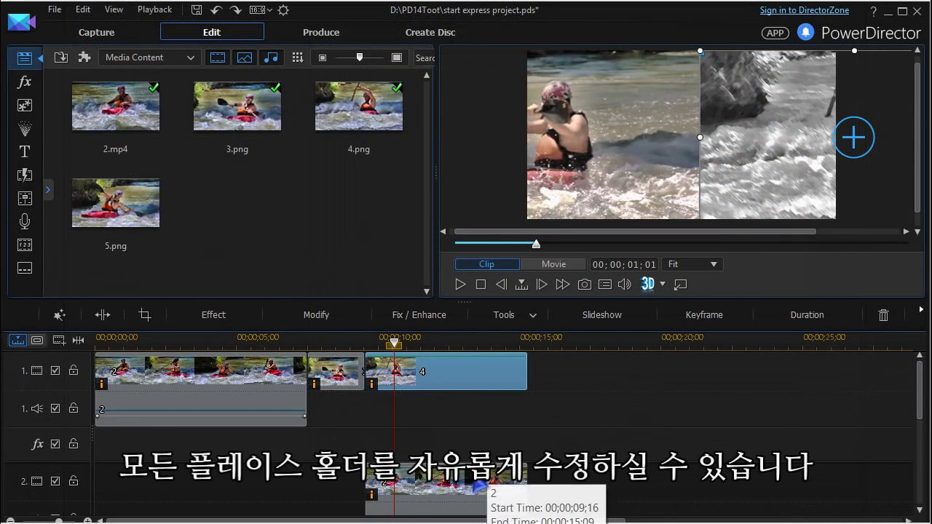
Replace placeholder clip 4 on track 1 with the 5.png kayak image
mouse_move(448, 388)
mouse_down()
mouse_move(548, 384)
mouse_move(450, 387)
mouse_up()
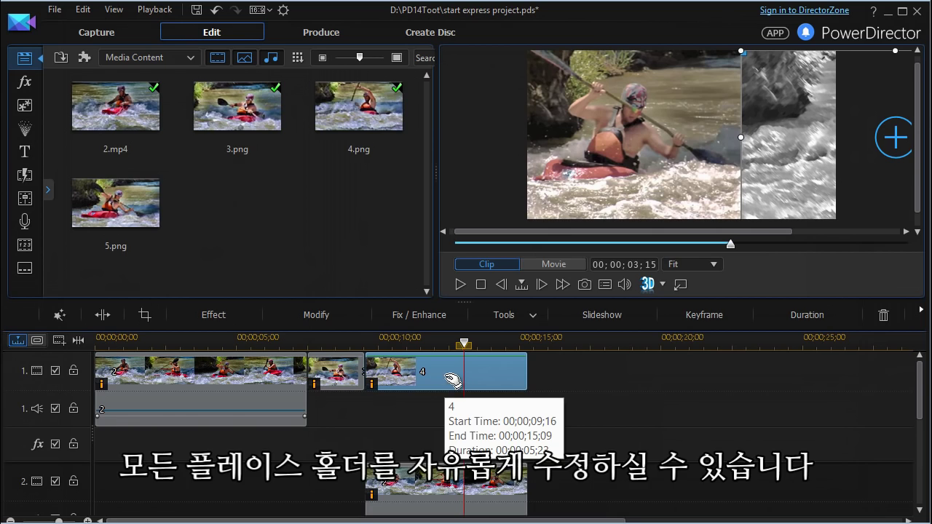
right_click(487, 376)
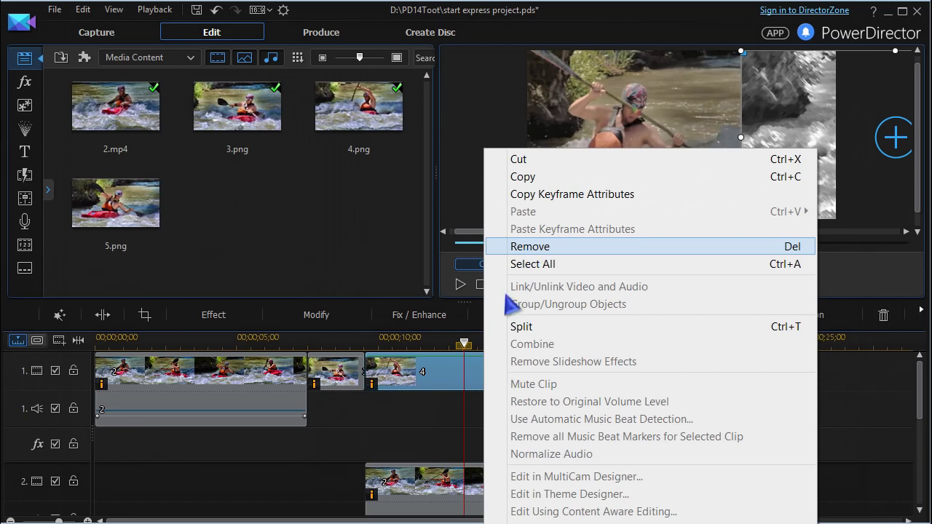
click(417, 424)
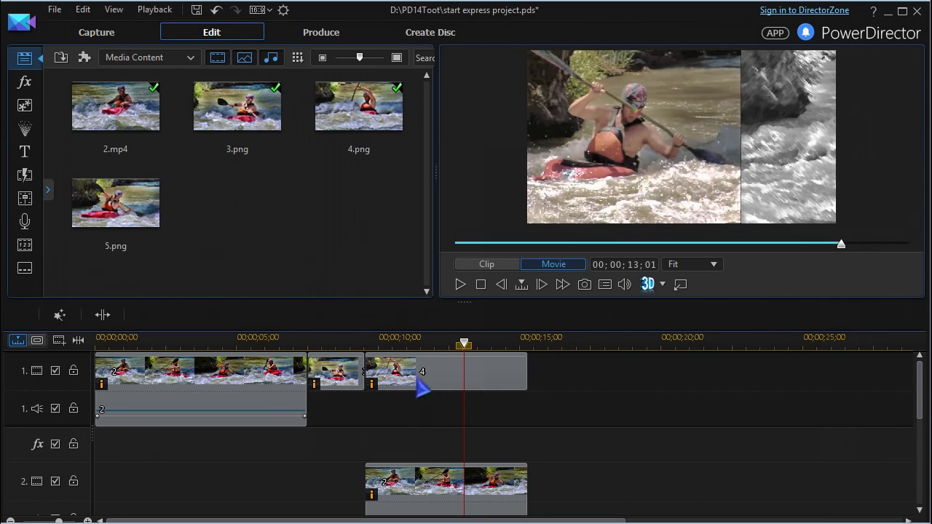
drag(125, 198, 367, 372)
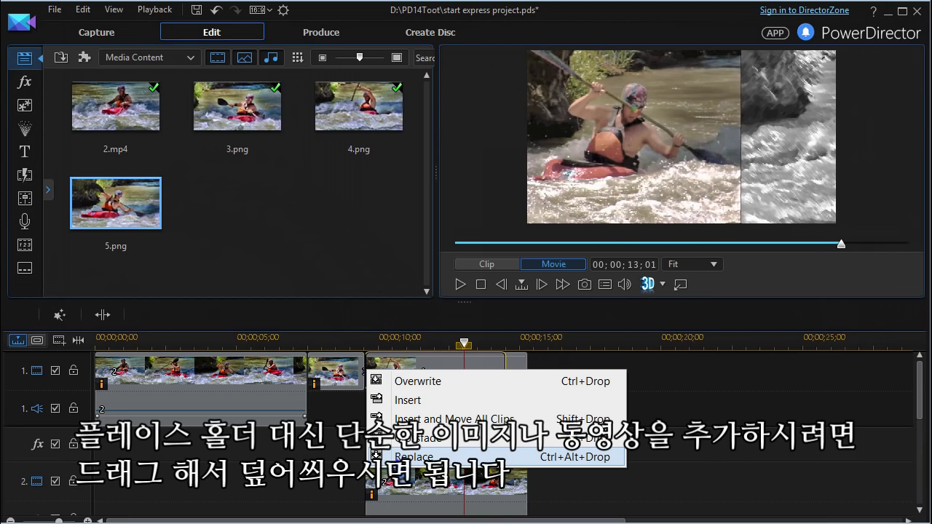
click(413, 457)
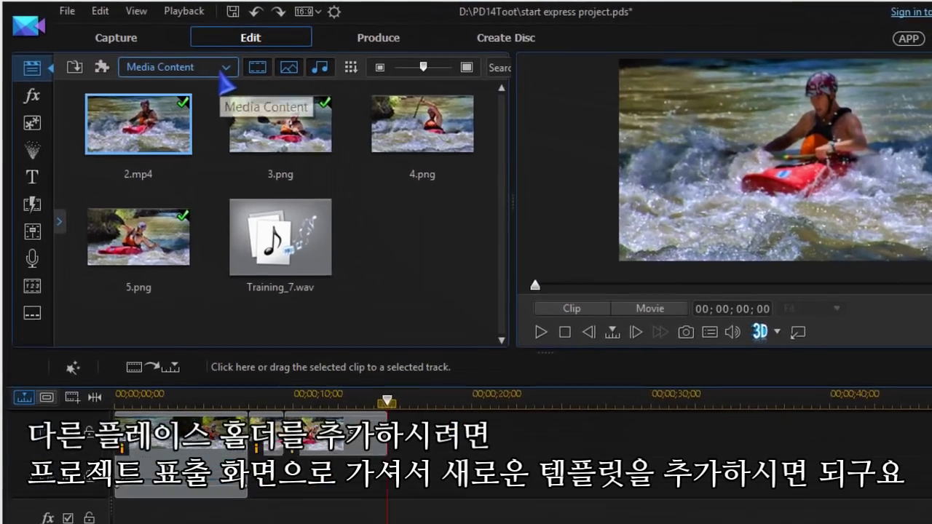
Switch the library content type from Media Content back to Express Projects
click(188, 61)
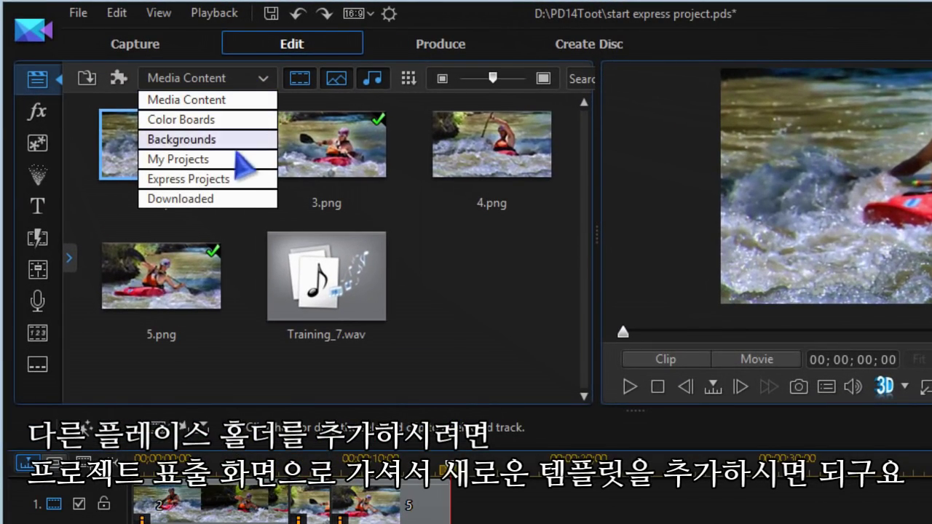
click(241, 179)
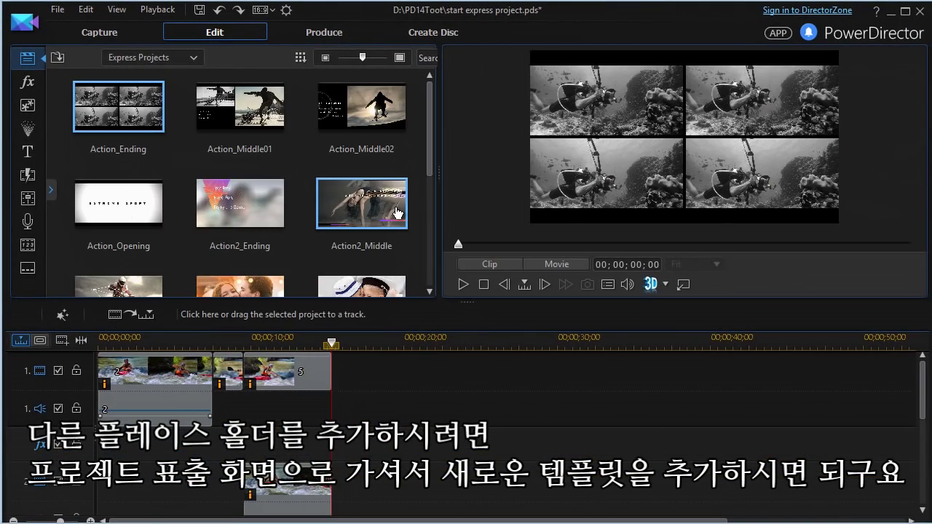